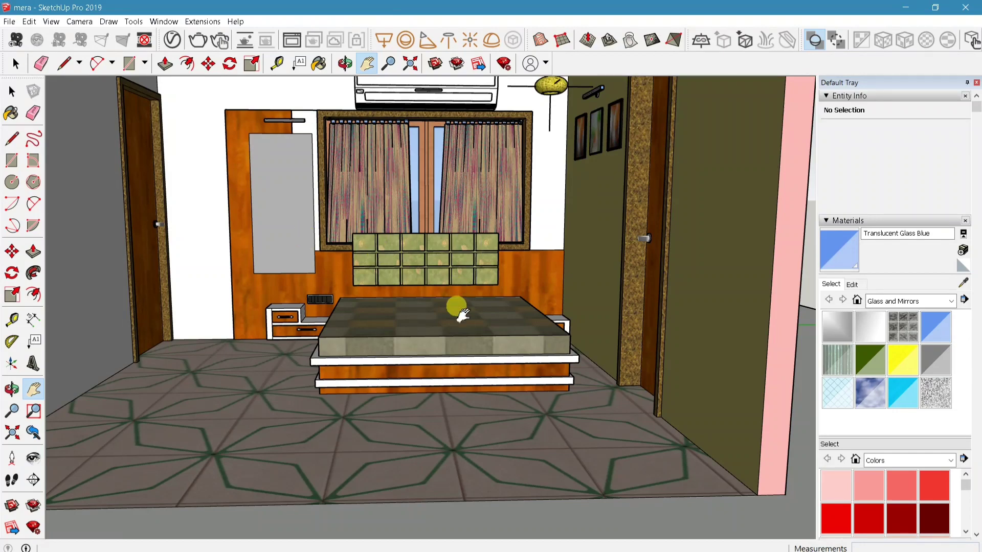
Orbit and zoom around the bedroom for a closer, higher frontal view of the bed
mouse_move(460, 351)
middle_down()
mouse_move(596, 367)
mouse_move(607, 340)
mouse_move(611, 351)
middle_up()
scroll(611, 351, down, 3)
middle_drag(631, 279, 555, 318)
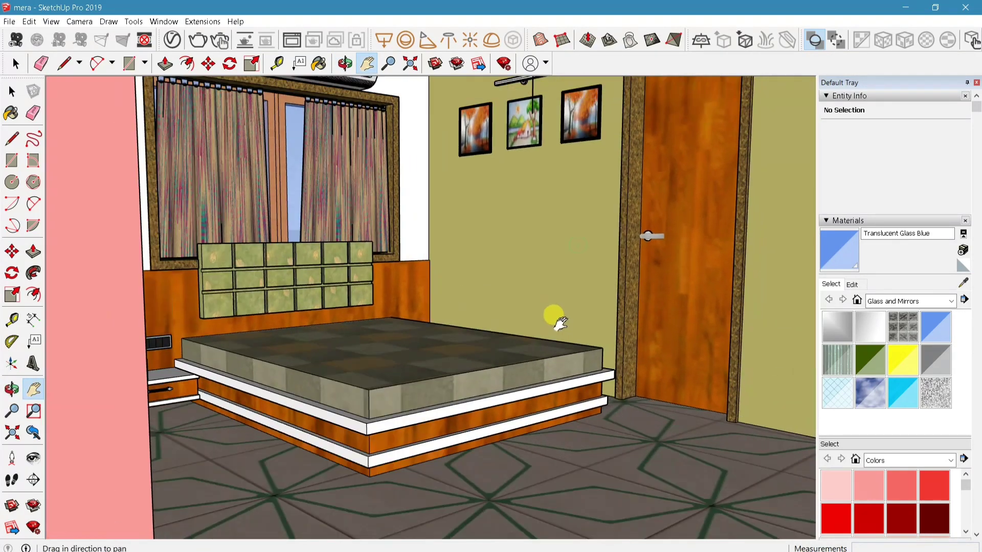
scroll(554, 317, down, 2)
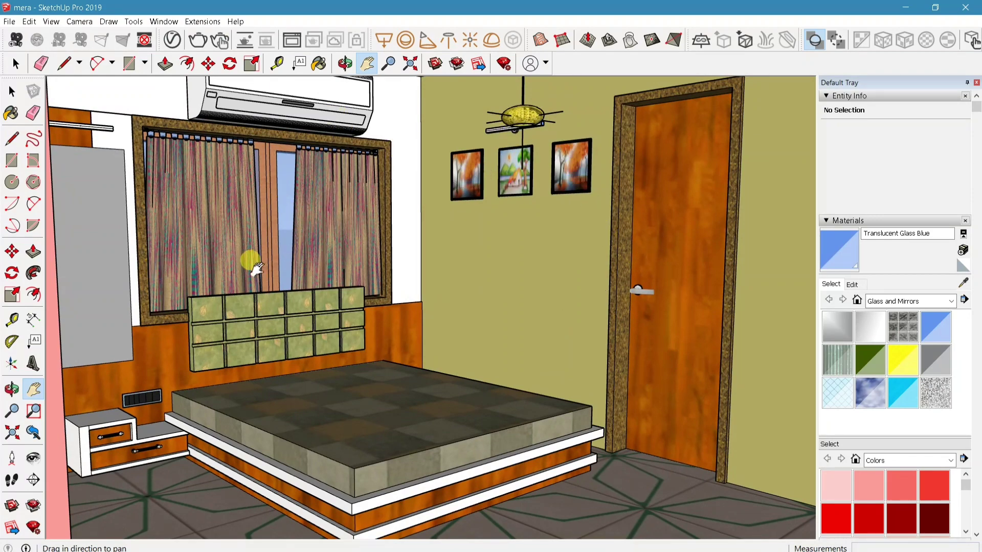
mouse_move(325, 444)
middle_down()
mouse_move(324, 473)
mouse_move(265, 474)
middle_up()
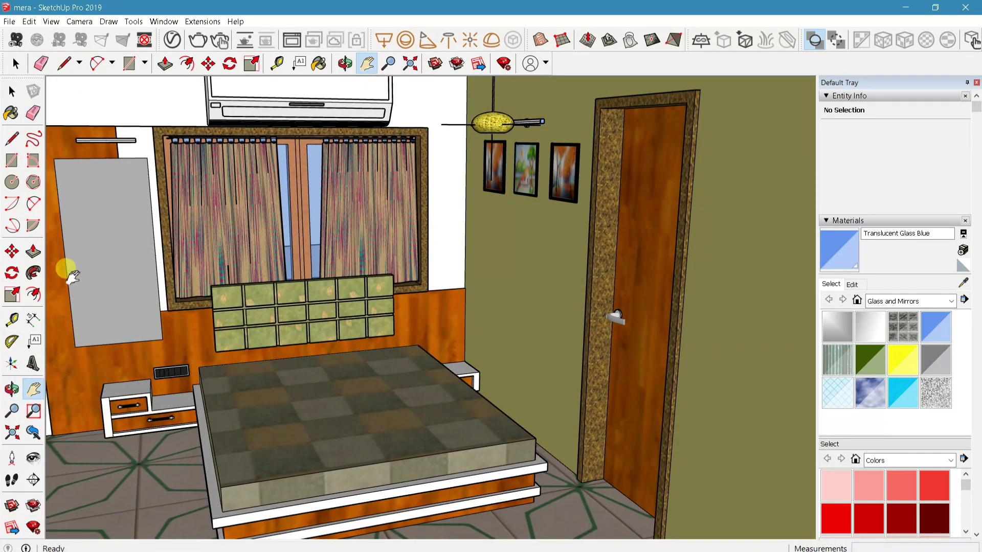
mouse_move(66, 269)
middle_down()
mouse_move(303, 299)
mouse_move(596, 241)
middle_up()
scroll(557, 225, up, 3)
scroll(441, 291, up, 3)
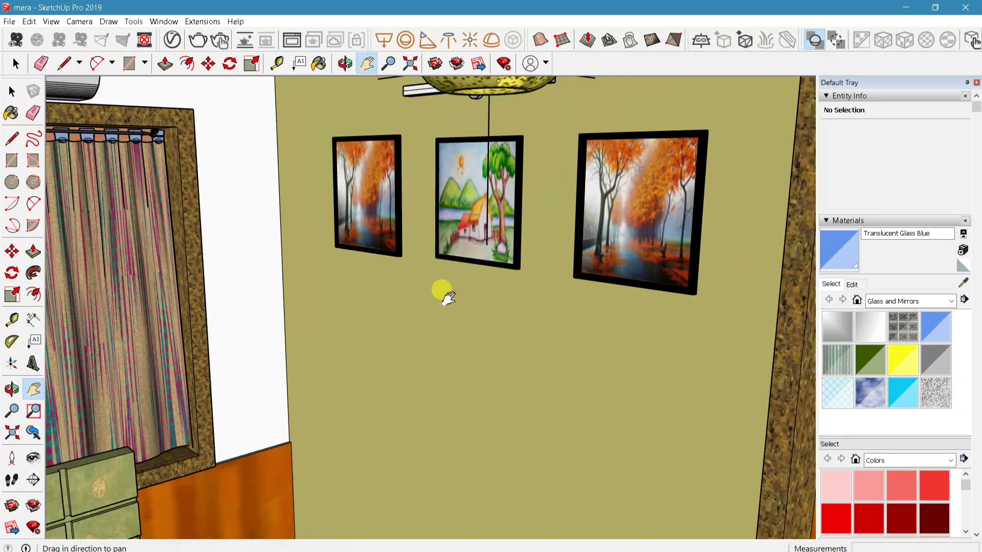
Close in on the three wall pictures and the lamp above them
middle_drag(440, 292, 357, 200)
drag(357, 201, 571, 330)
middle_drag(262, 240, 445, 144)
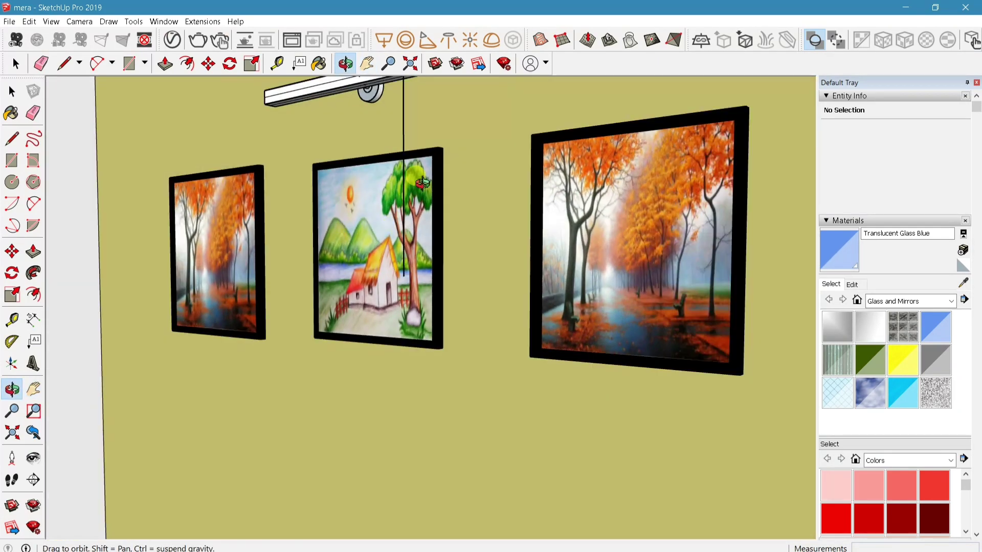
drag(445, 144, 475, 318)
Shift the view to the AC unit, then the curtained window
mouse_move(363, 192)
mouse_down()
mouse_move(533, 290)
mouse_move(609, 216)
mouse_up()
middle_drag(609, 217, 438, 291)
drag(438, 291, 619, 225)
middle_drag(618, 224, 491, 227)
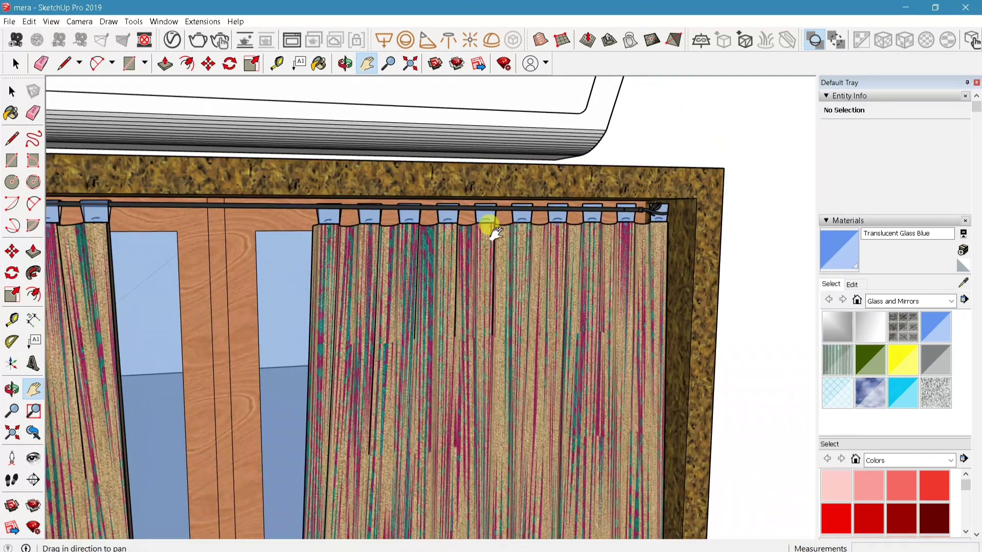
scroll(460, 247, down, 2)
scroll(351, 296, down, 2)
scroll(431, 201, down, 2)
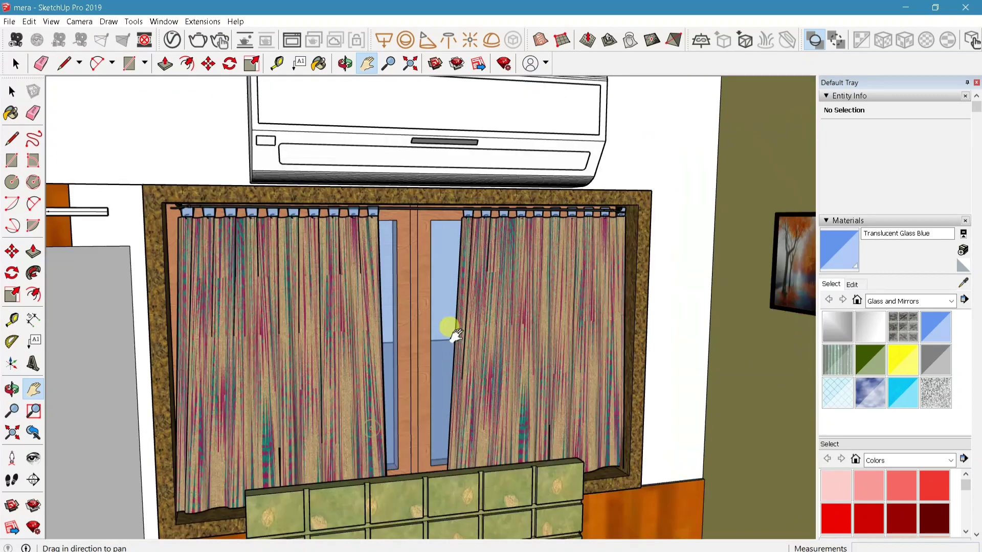
Pan down from the AC past the window to the bedside table
drag(431, 201, 447, 356)
middle_drag(446, 356, 509, 438)
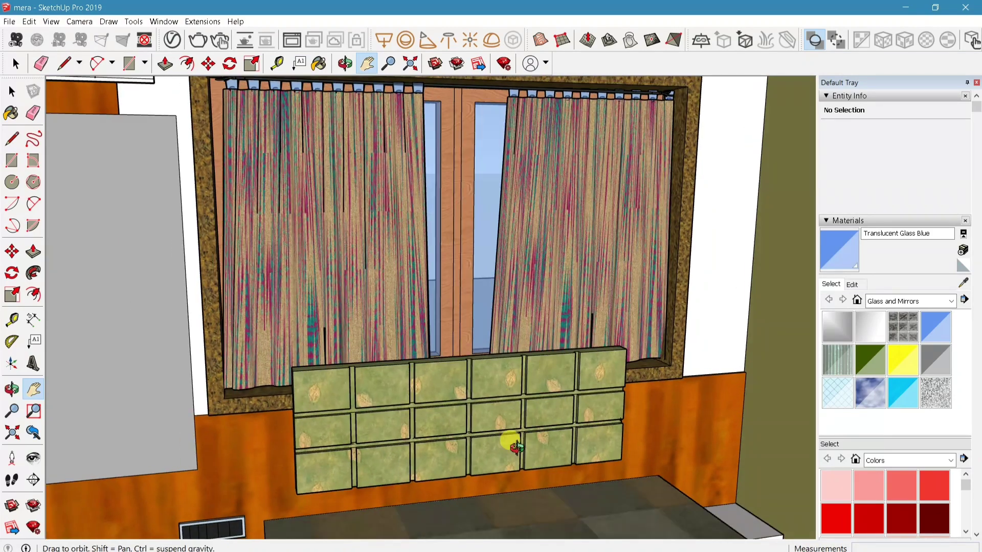
mouse_move(508, 439)
mouse_down()
mouse_move(467, 388)
mouse_move(268, 388)
mouse_move(290, 348)
mouse_move(88, 313)
mouse_up()
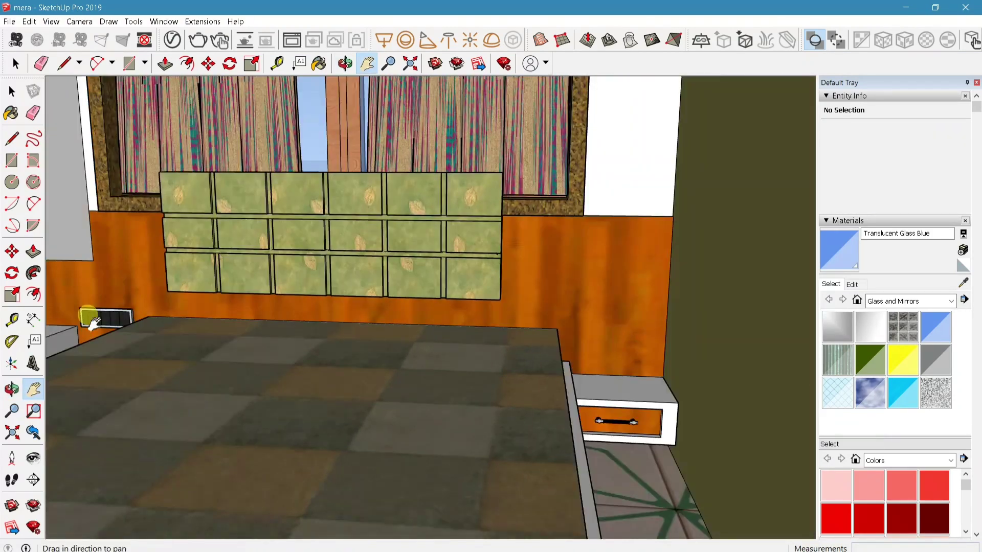
scroll(442, 470, up, 5)
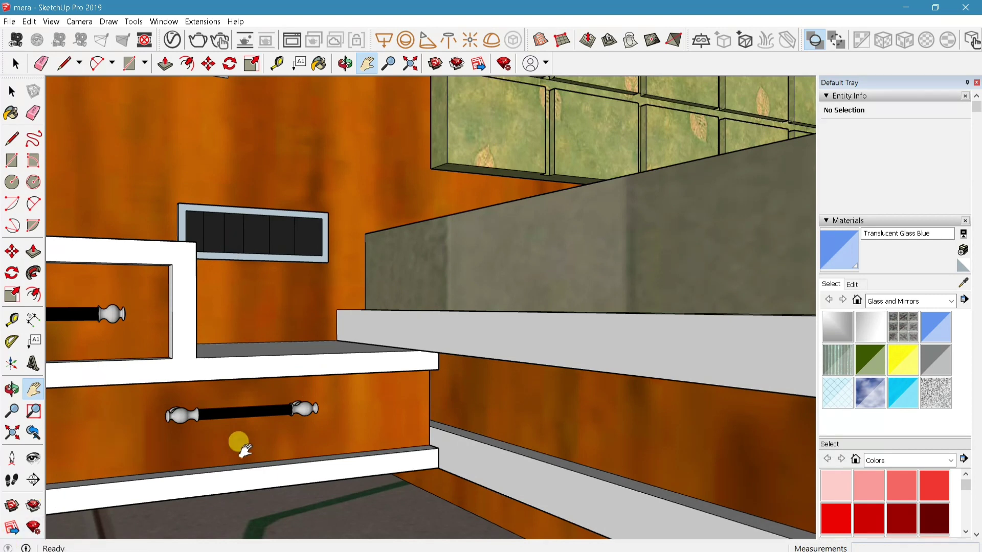
Orbit from the bedside drawers across the bed and door, up to the ceiling fan
mouse_move(244, 450)
middle_down()
mouse_move(164, 515)
mouse_move(125, 496)
mouse_move(155, 482)
mouse_move(288, 489)
mouse_move(273, 475)
middle_up()
mouse_move(196, 321)
mouse_down()
mouse_move(487, 302)
mouse_move(467, 278)
mouse_move(457, 283)
mouse_move(473, 323)
mouse_move(432, 333)
mouse_up()
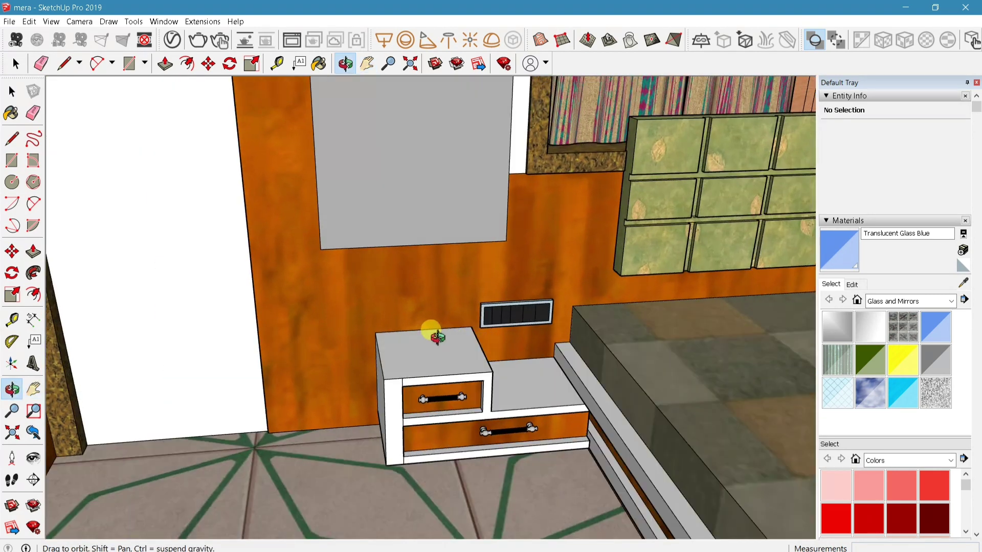
mouse_move(431, 333)
middle_down()
mouse_move(491, 313)
mouse_move(517, 327)
mouse_move(431, 344)
mouse_move(517, 238)
middle_up()
drag(811, 307, 574, 239)
scroll(573, 239, down, 5)
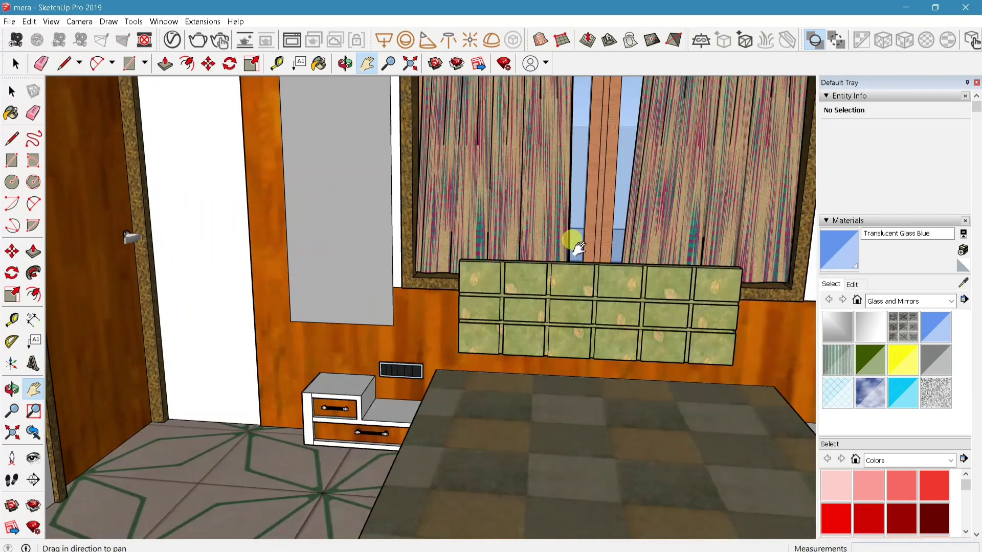
scroll(491, 425, up, 5)
mouse_move(428, 436)
mouse_down()
mouse_move(460, 355)
mouse_move(450, 495)
mouse_move(436, 161)
mouse_move(470, 241)
mouse_move(478, 164)
mouse_move(125, 149)
mouse_move(540, 303)
mouse_up()
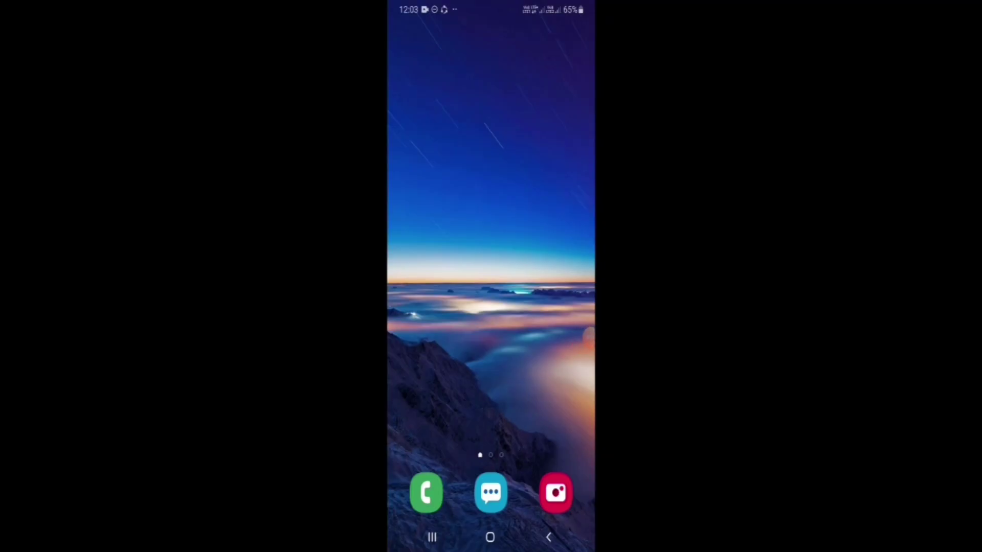
Search the Play Store for 'skechup' and launch SketchUp Viewer from its app page
click(564, 93)
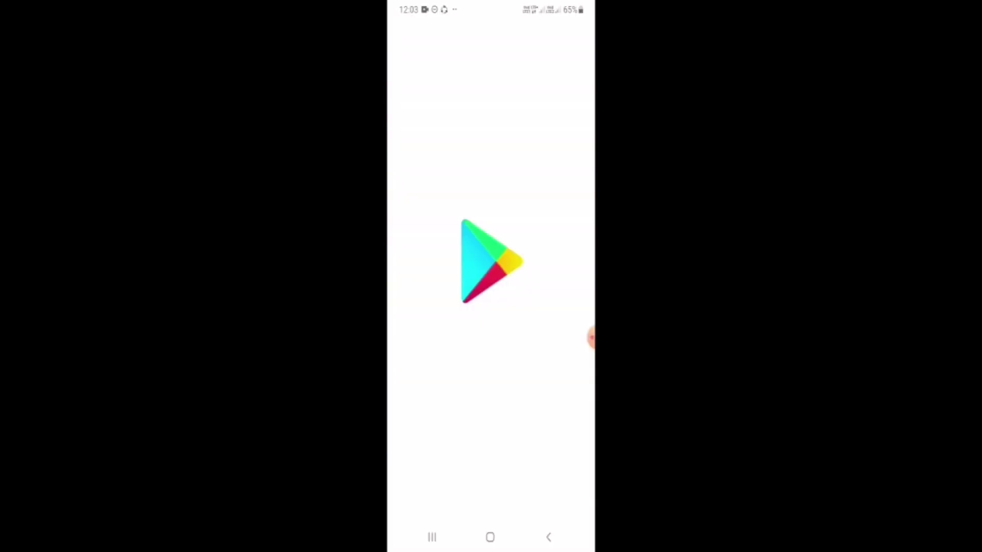
click(491, 36)
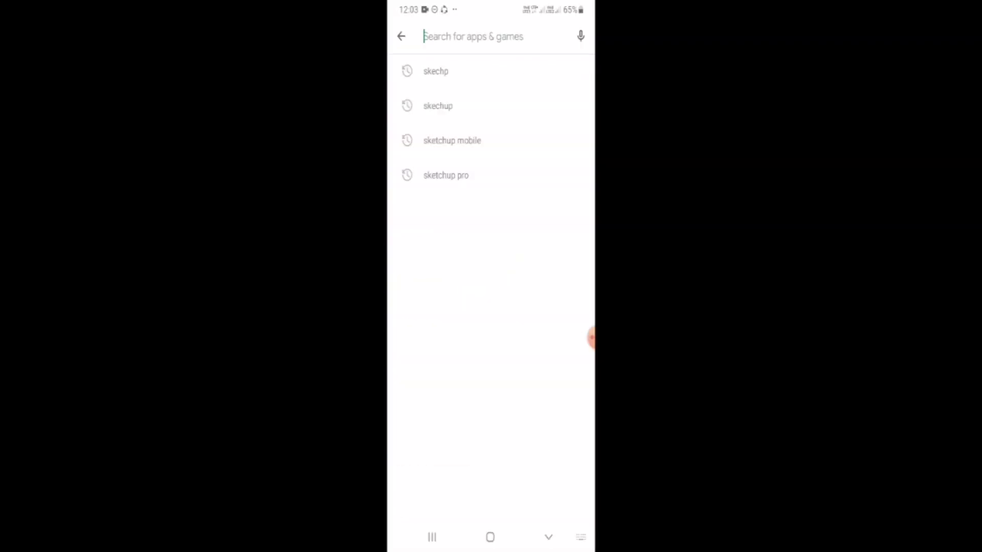
text(ske)
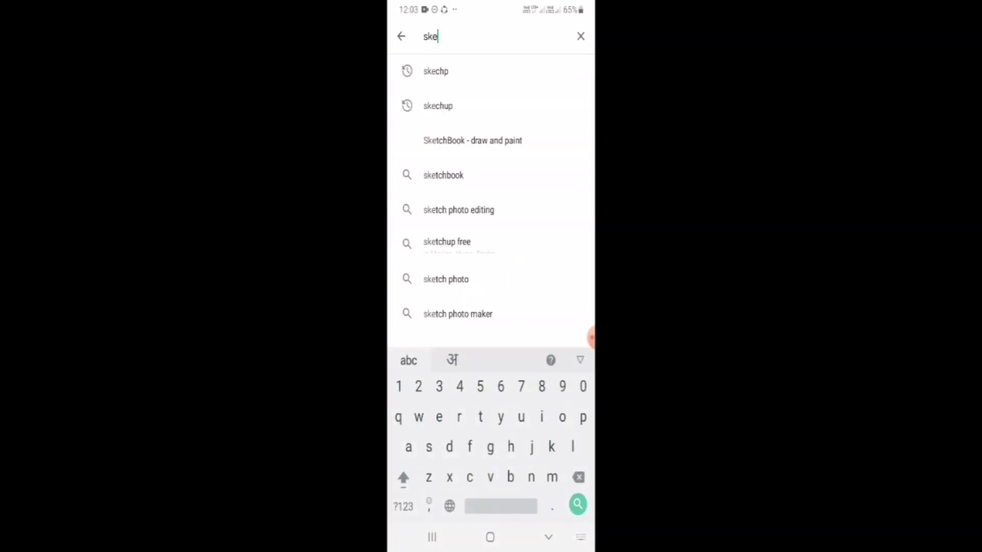
text(chup)
key(Return)
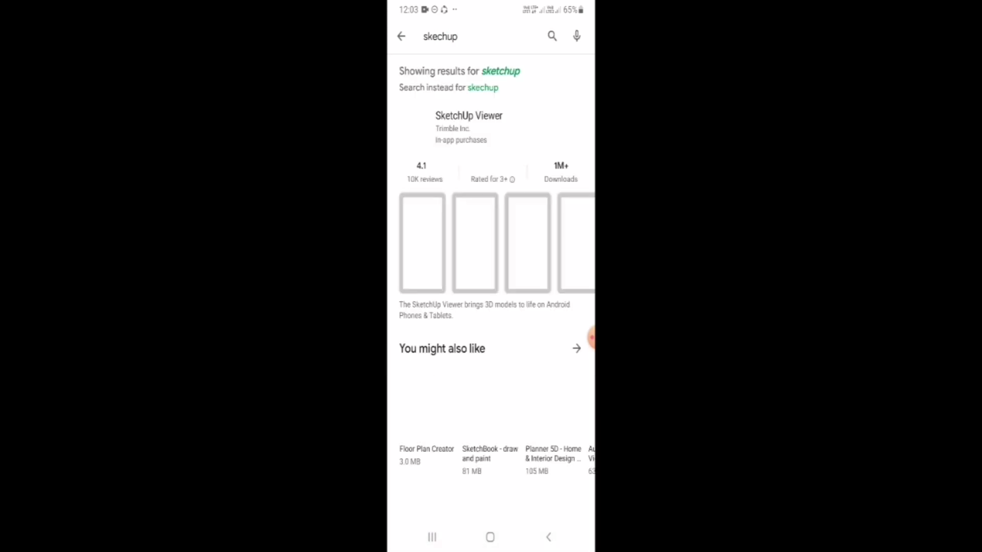
click(468, 123)
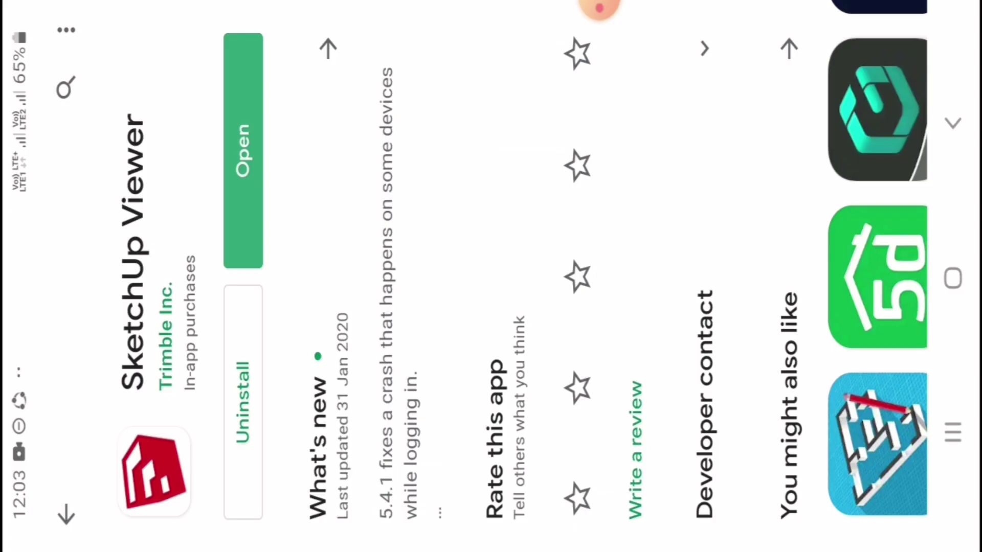
click(243, 151)
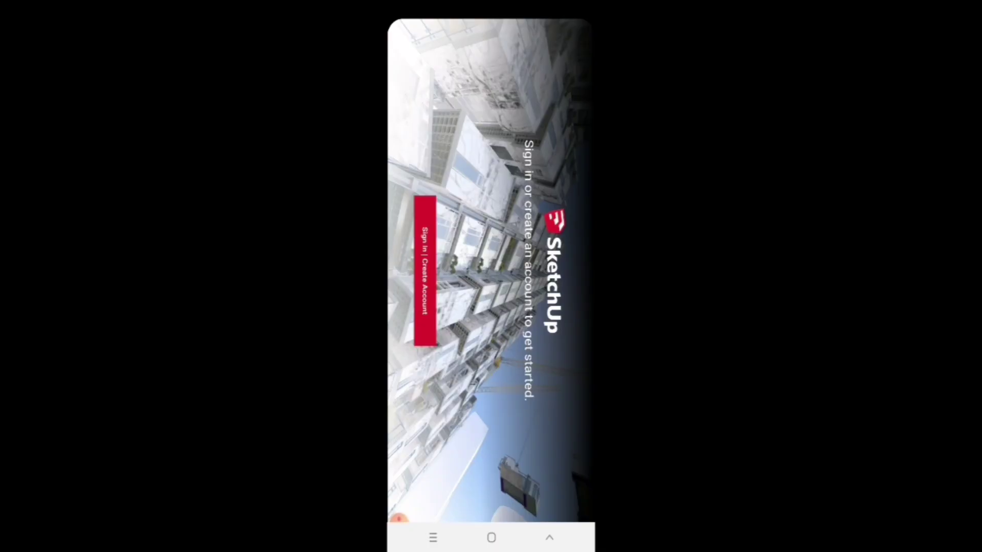
Start signing in to SketchUp Viewer through Sign In | Create Account
click(425, 271)
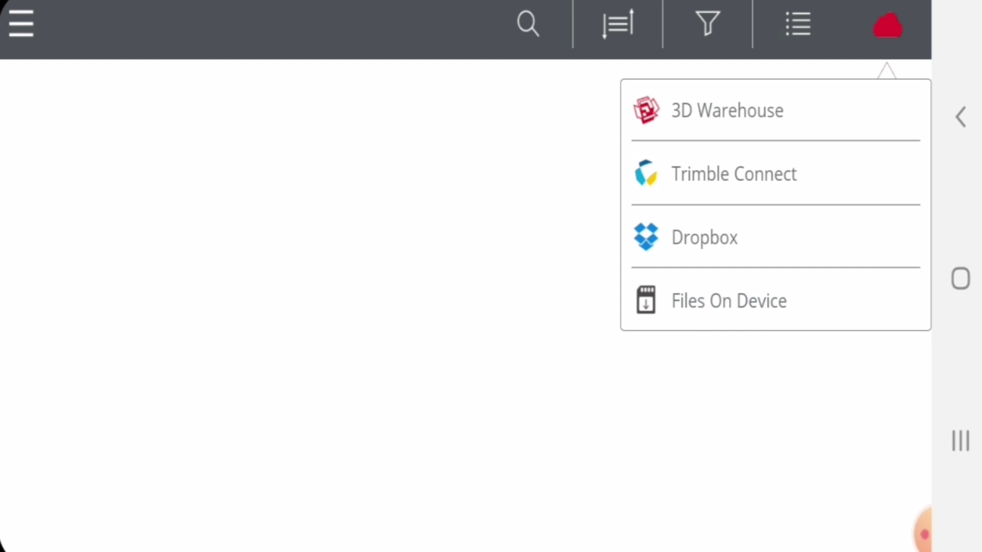
Browse Files On Device and scroll down to the 18.56 MB .skp model
click(729, 300)
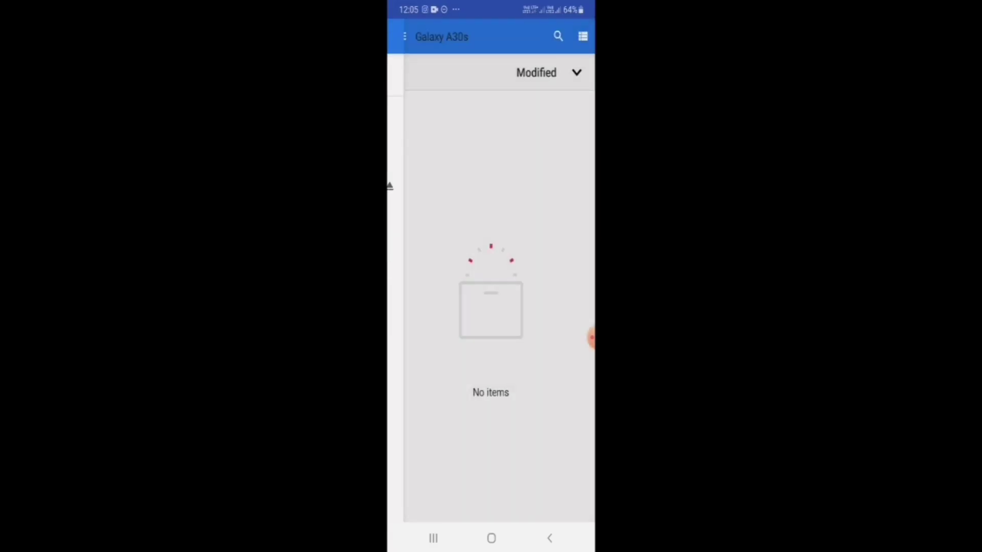
scroll(491, 307, down, 5)
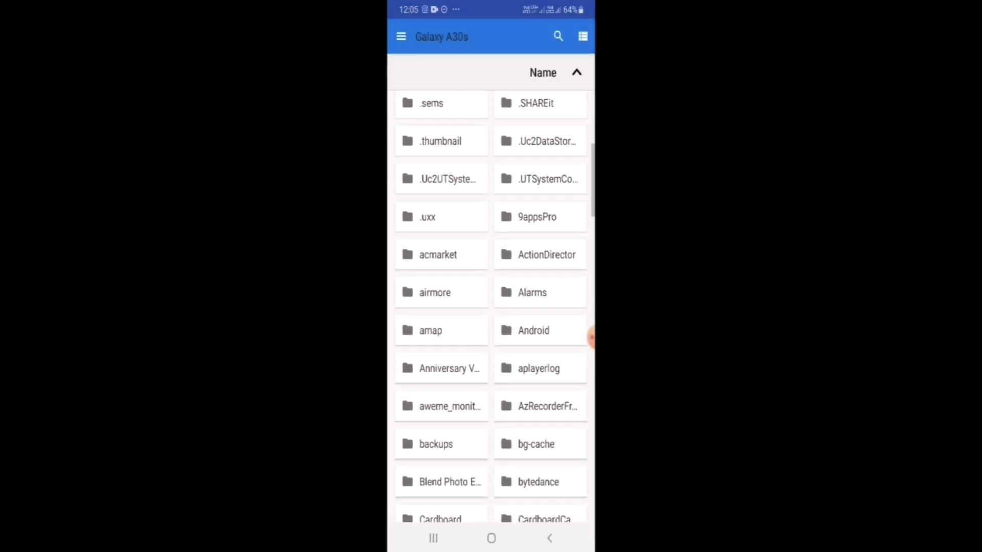
scroll(491, 307, down, 5)
scroll(491, 307, down, 5)
scroll(491, 307, down, 5)
scroll(491, 307, down, 5)
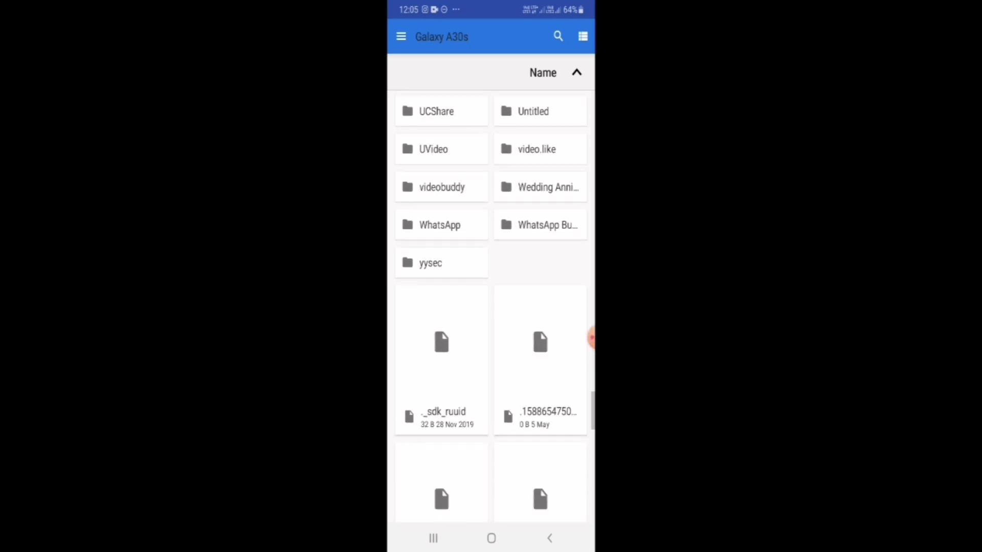
scroll(491, 307, down, 3)
scroll(491, 307, down, 4)
scroll(491, 307, down, 3)
scroll(491, 307, down, 3)
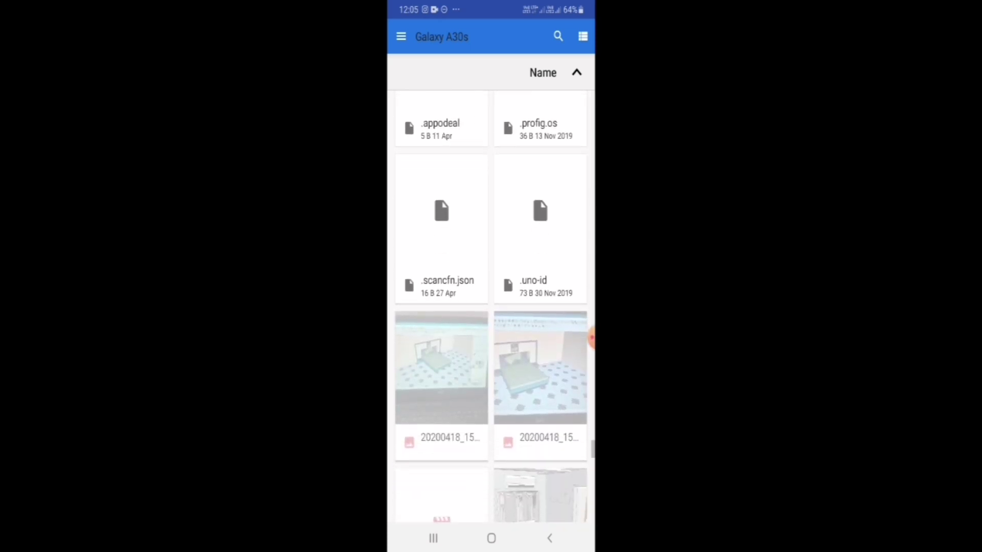
scroll(491, 307, down, 5)
scroll(491, 307, down, 4)
scroll(491, 307, down, 4)
scroll(491, 306, down, 2)
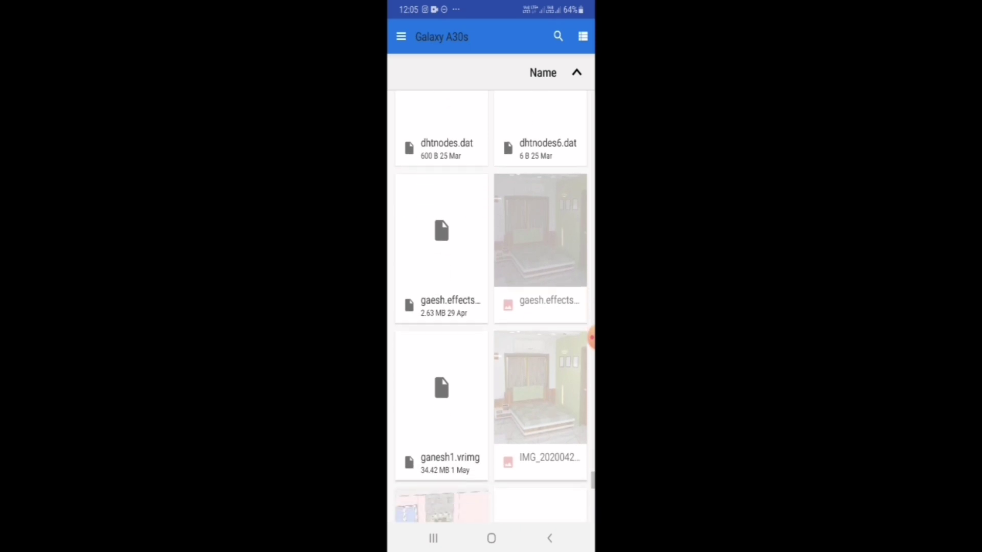
scroll(491, 307, down, 3)
scroll(491, 307, down, 4)
scroll(491, 307, down, 3)
scroll(491, 307, down, 2)
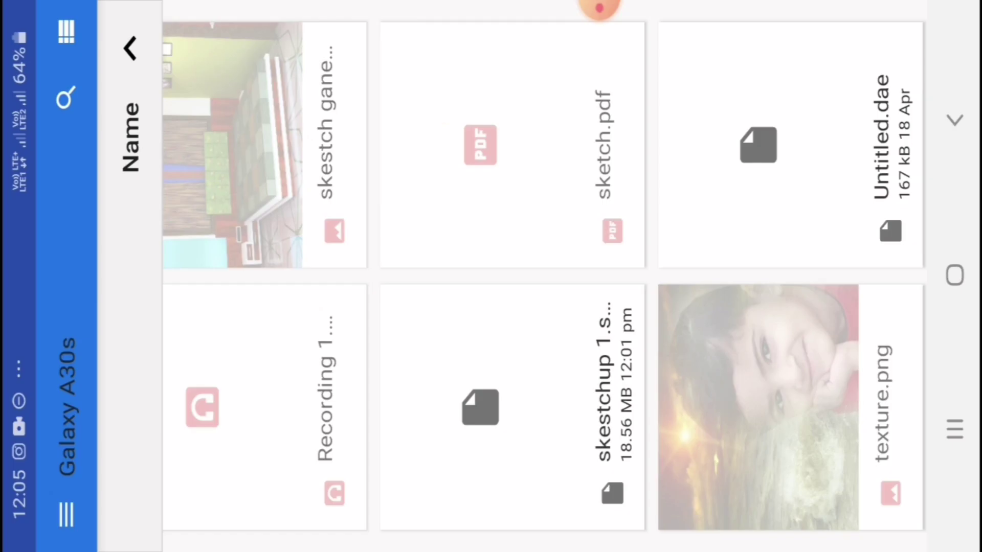
Open the 18.56 MB model, confirming Download and Continue
click(512, 407)
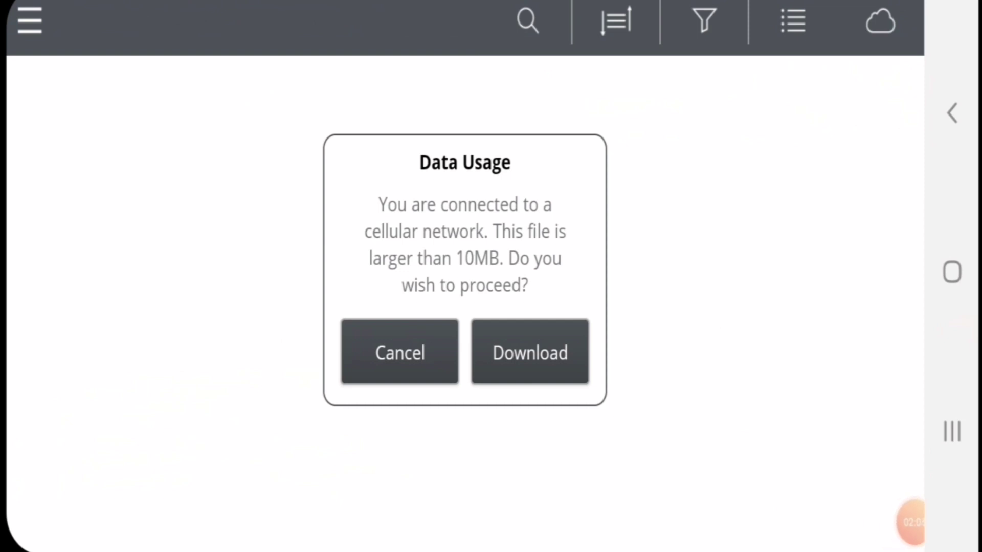
click(530, 352)
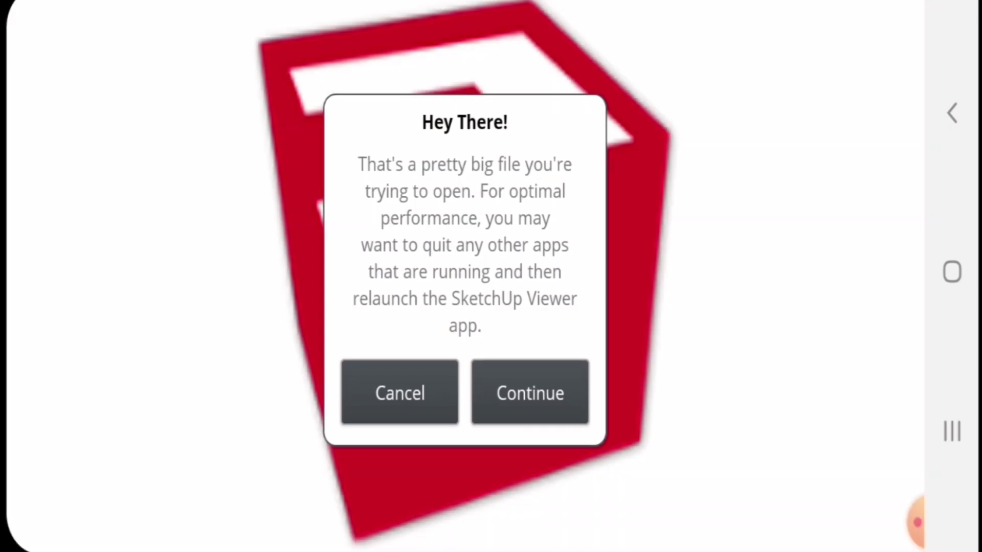
click(530, 393)
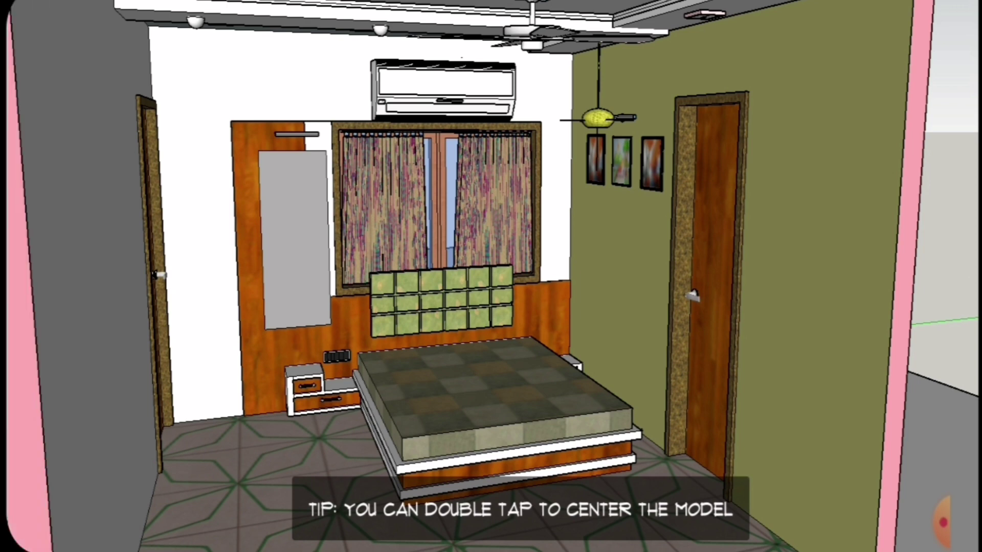
Pan, zoom in above the bed and orbit down to an eye-level view
drag(496, 409, 327, 255)
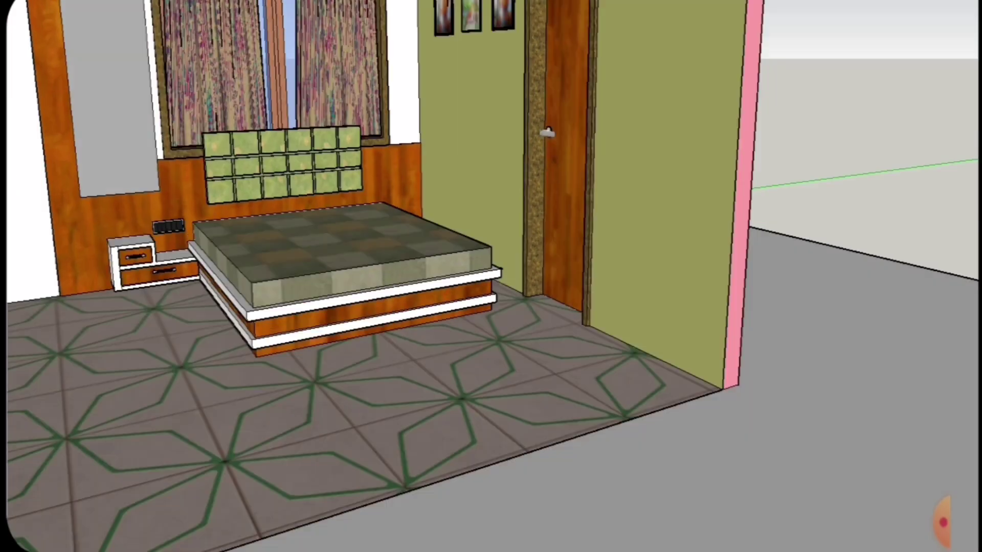
drag(563, 358, 409, 307)
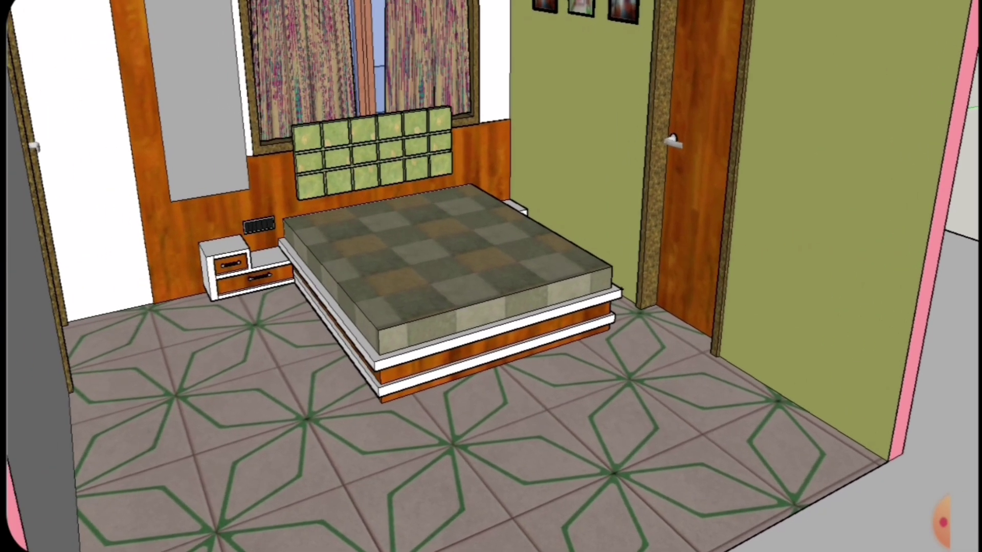
drag(491, 358, 490, 235)
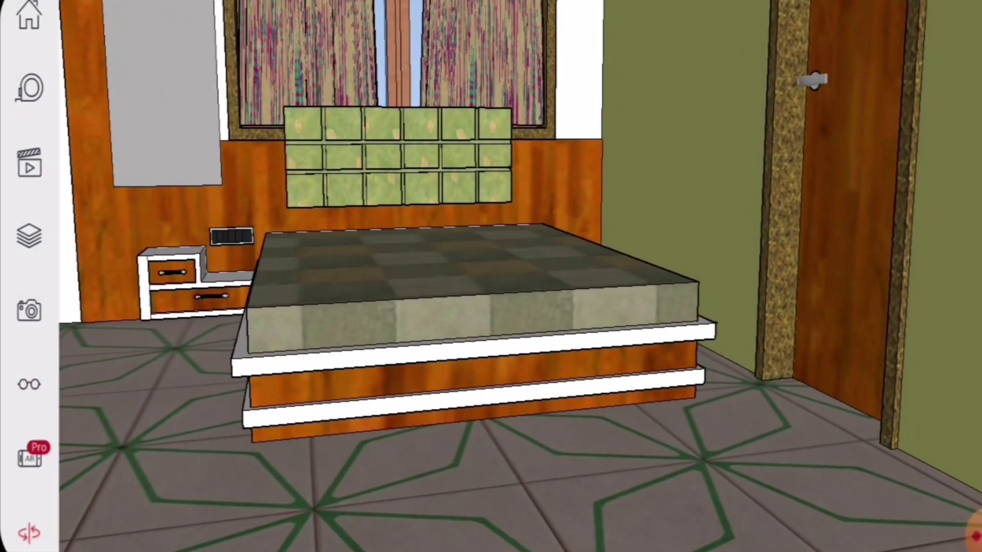
Keep the measurement units at Architectural format with 0" precision
click(29, 90)
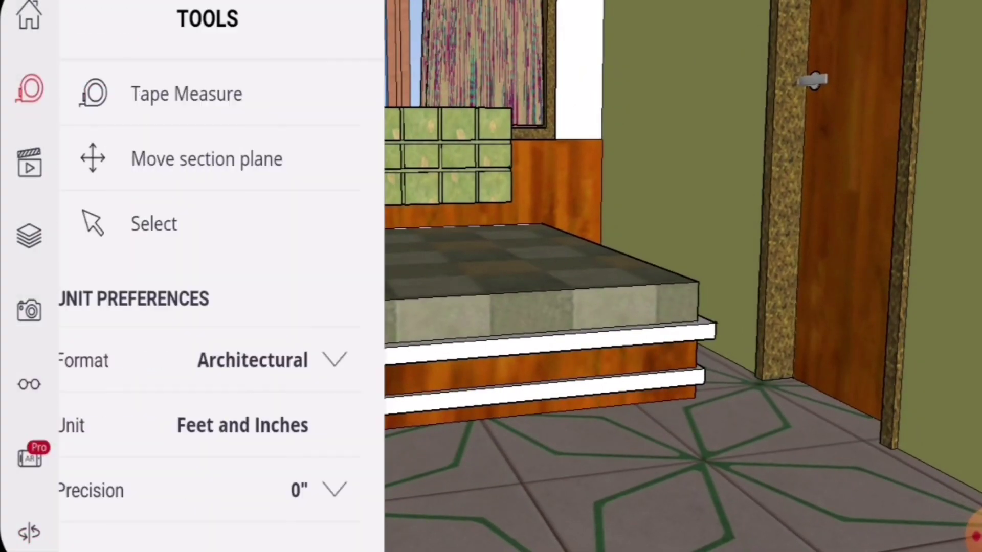
click(363, 490)
click(361, 390)
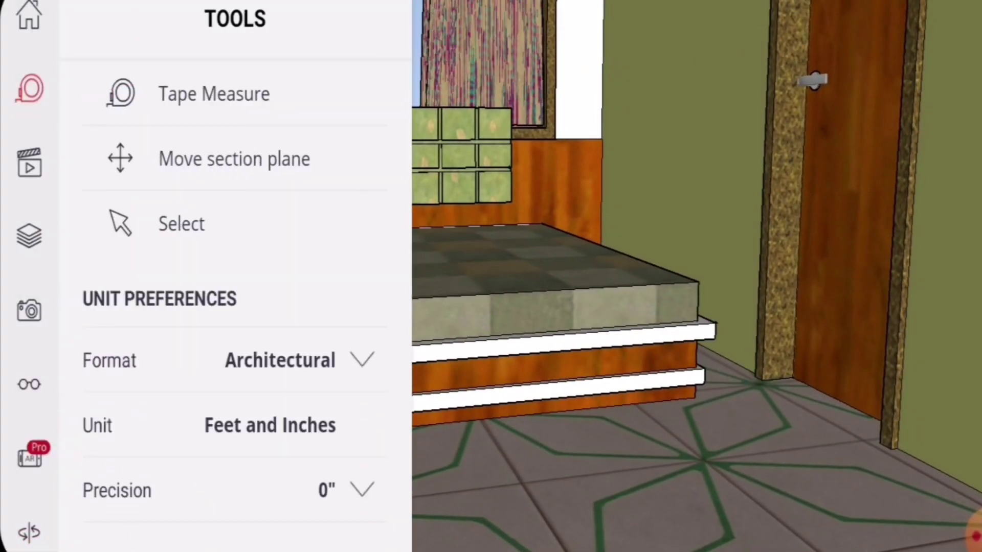
click(362, 360)
click(173, 424)
Tape-measure the bed front as 5' 6" and the mattress thickness as about 5"
click(214, 93)
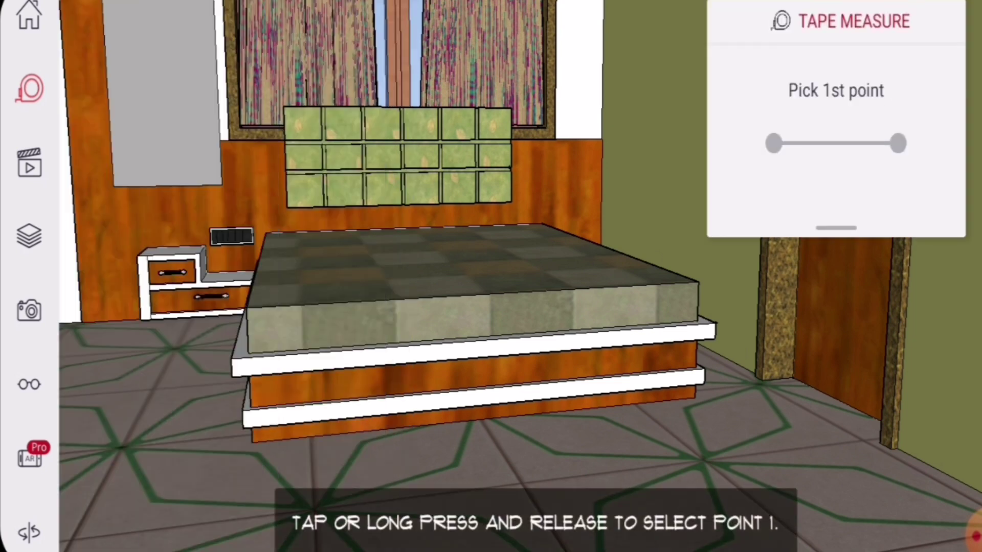
click(246, 307)
click(698, 281)
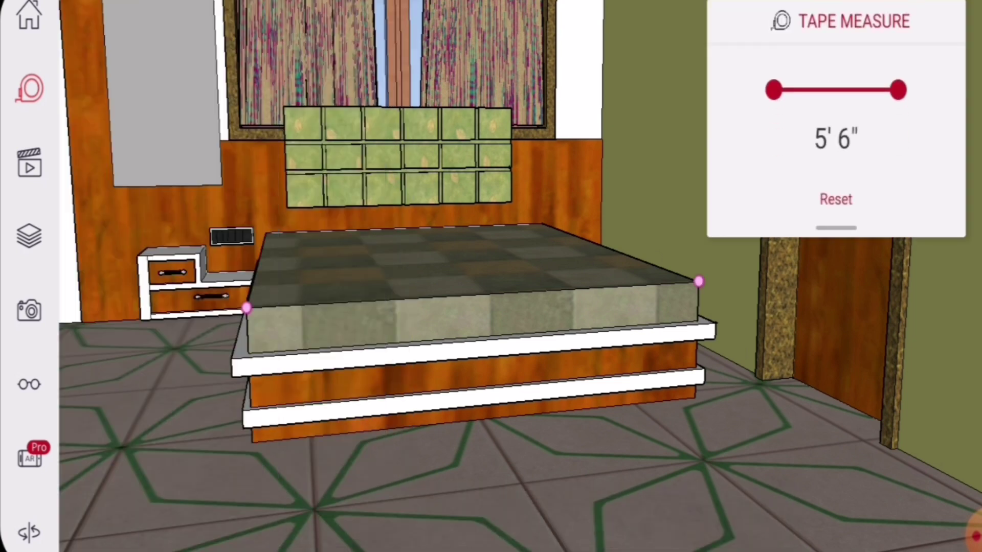
click(494, 339)
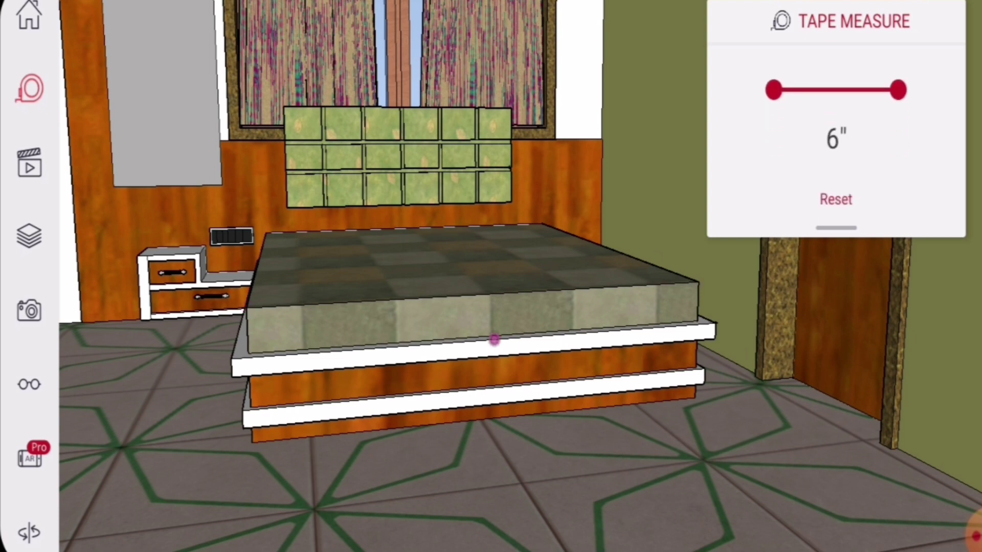
click(490, 292)
click(490, 335)
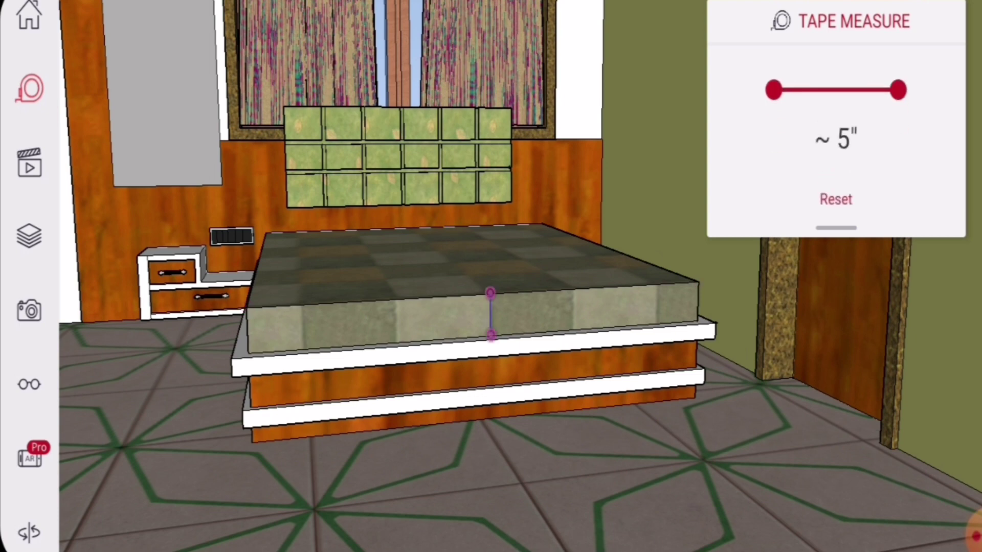
Measure the white trim band on the bed as 2" high
scroll(474, 307, up, 5)
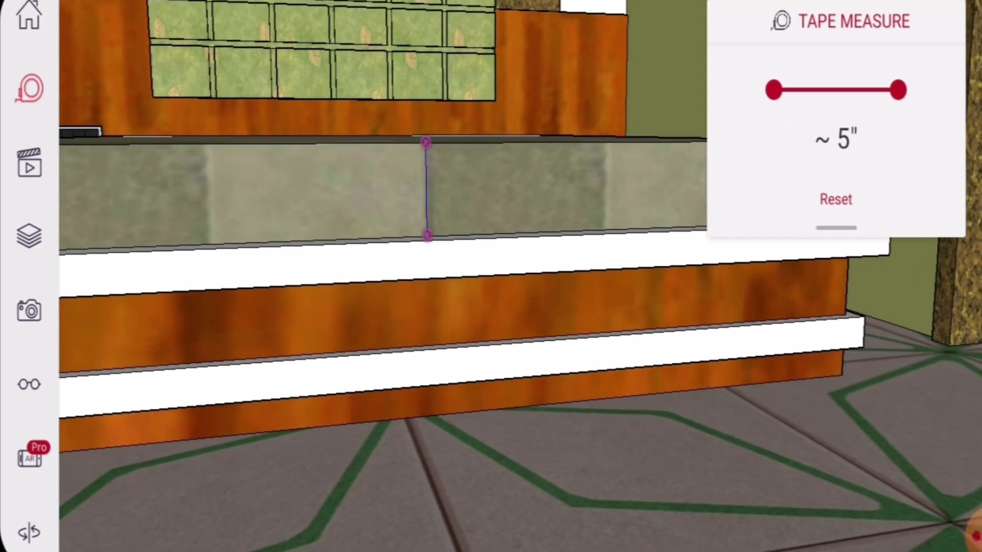
click(473, 239)
click(474, 275)
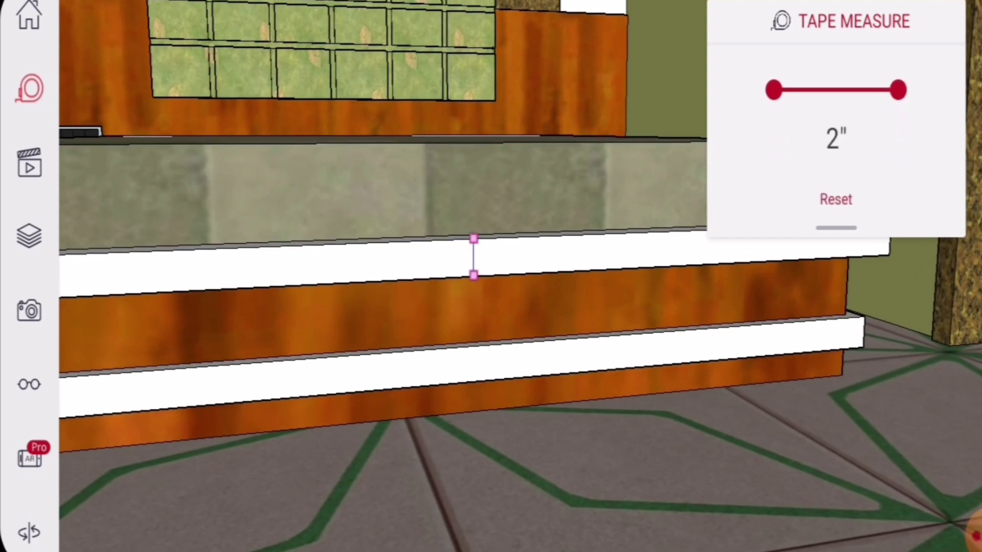
scroll(101, 545, down, 1)
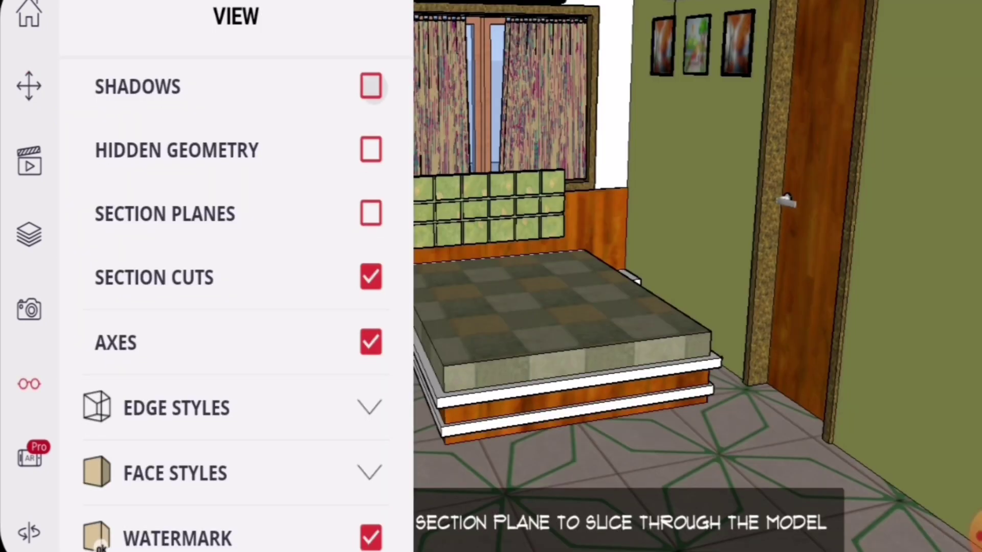
Preview shadows on the bedroom, try AR view, then turn shadows back off
click(370, 86)
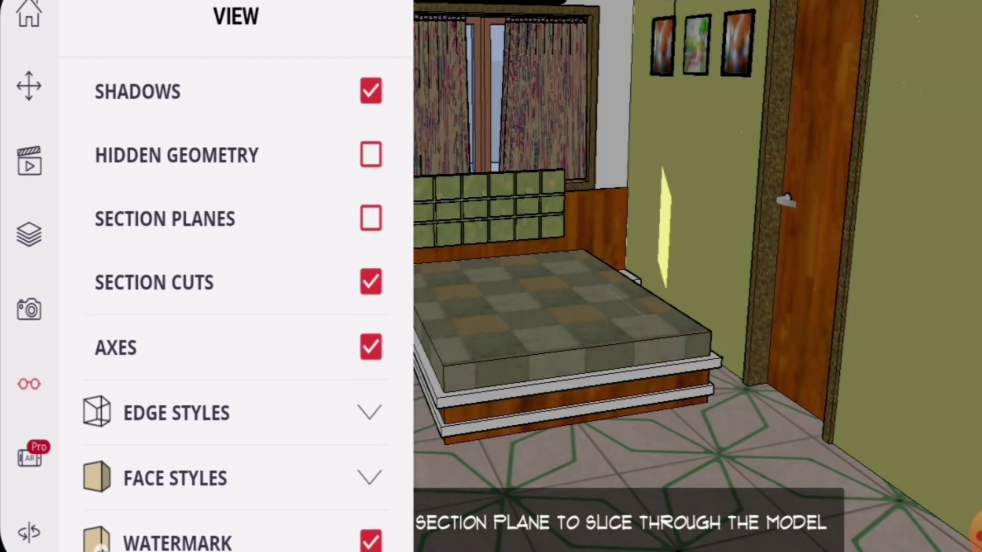
click(29, 384)
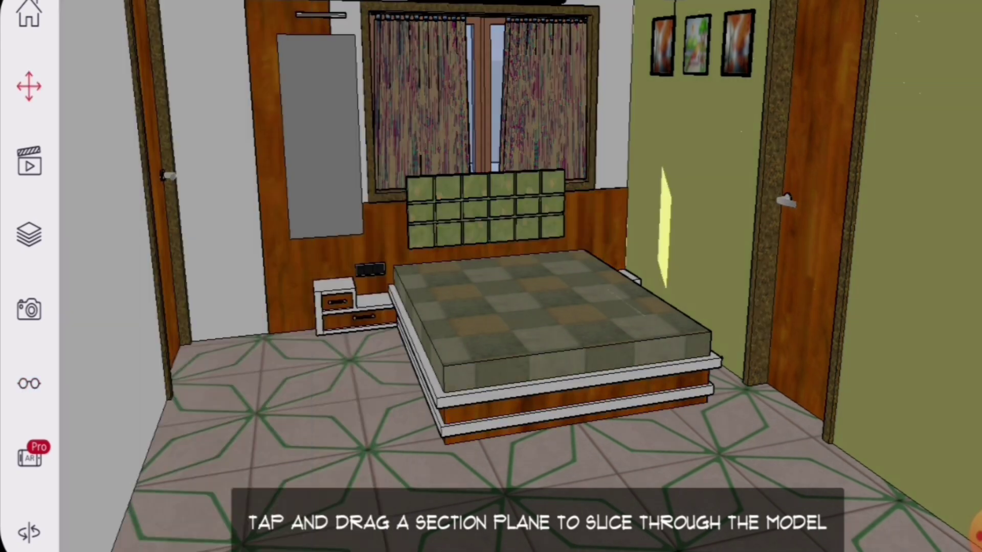
click(29, 457)
click(24, 384)
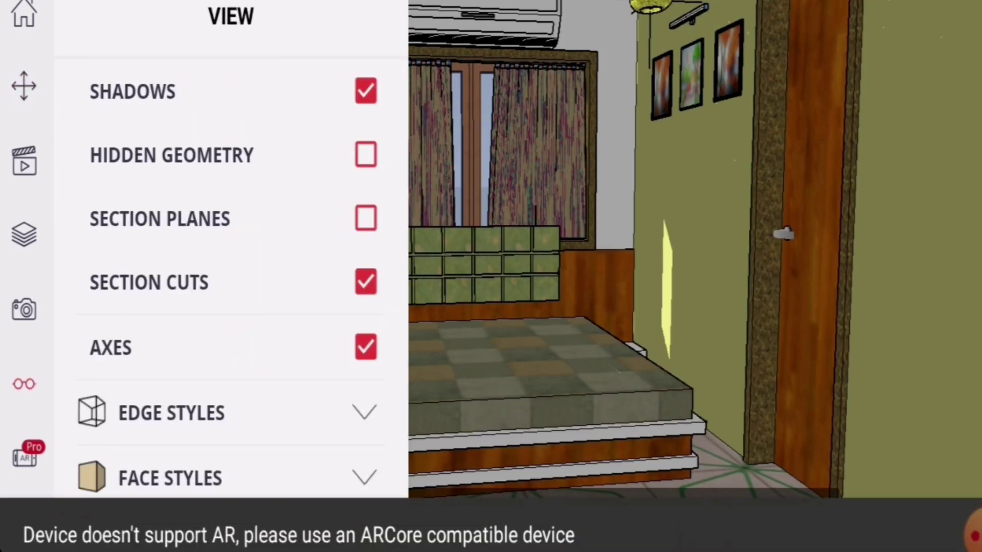
click(366, 91)
Toggle Hidden Geometry on and off, then Back Edges under Edge Styles
click(366, 154)
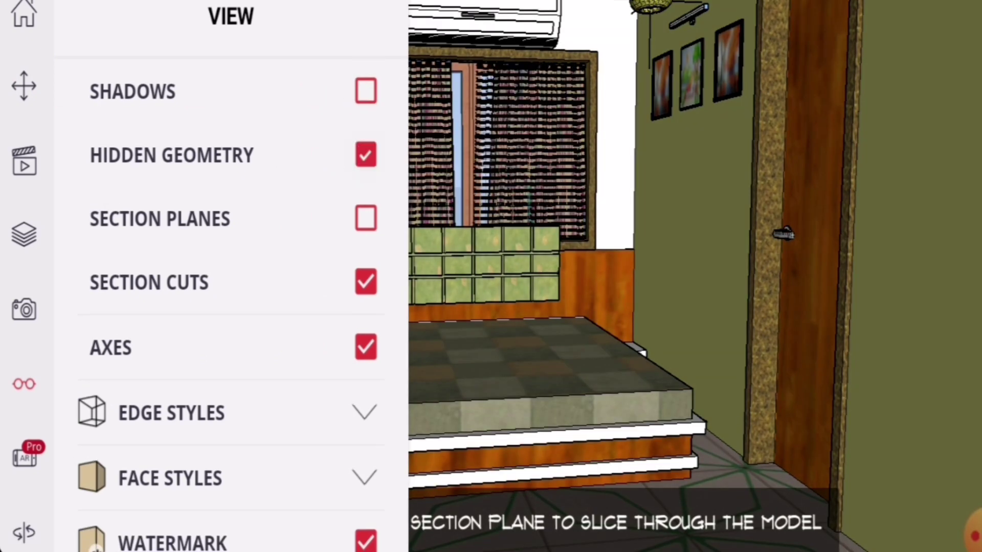
click(366, 154)
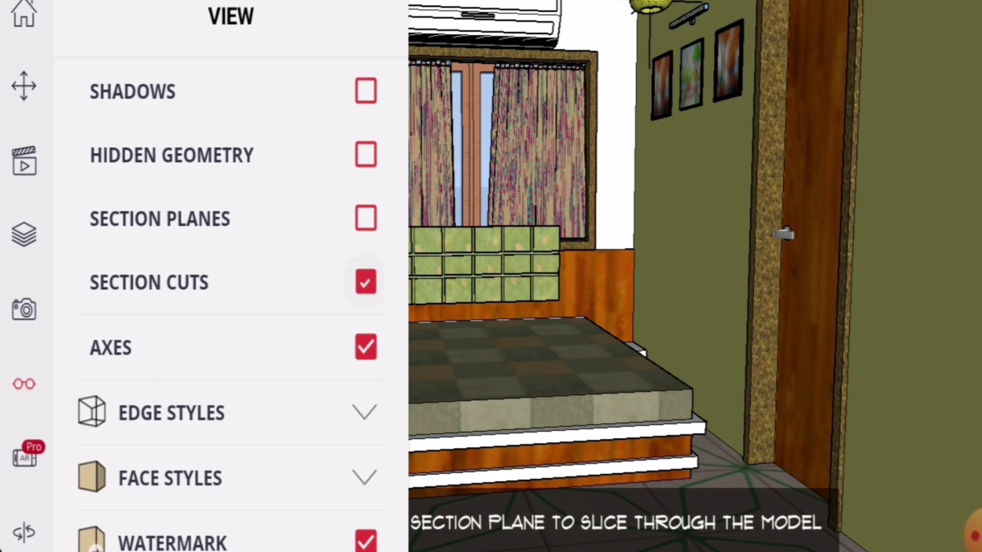
click(172, 413)
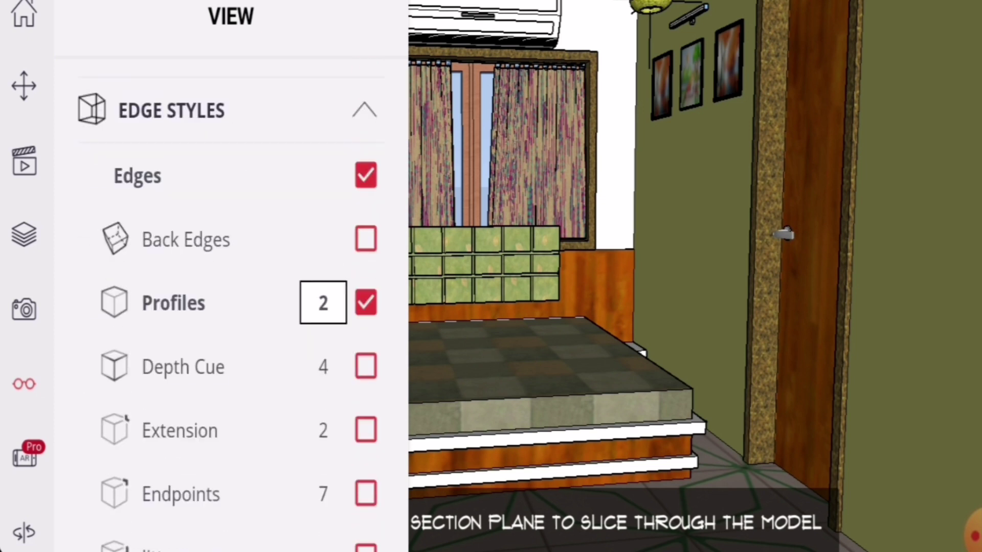
click(365, 239)
click(365, 239)
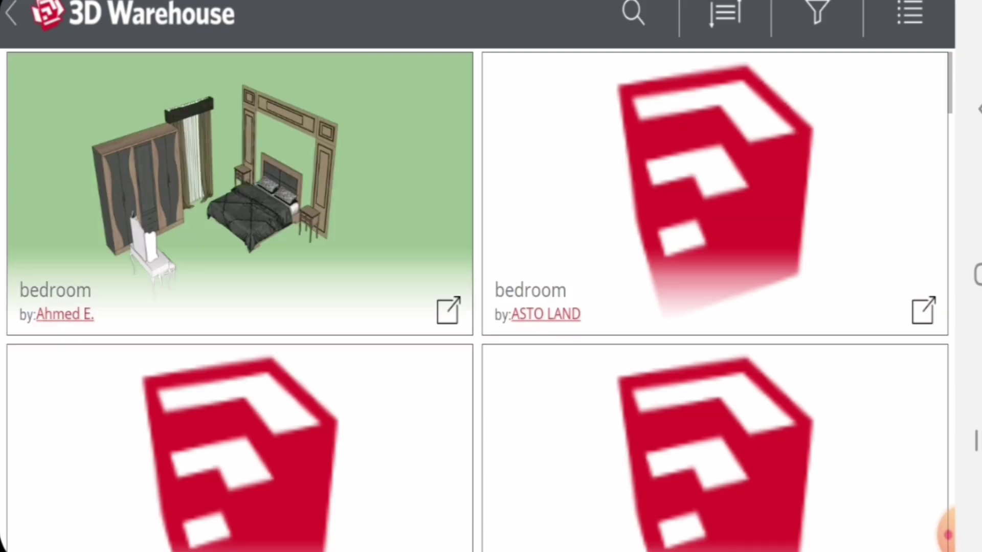
Scroll the 3D Warehouse results and open the pink Bedroom model in the viewer
scroll(479, 302, down, 5)
scroll(480, 302, down, 5)
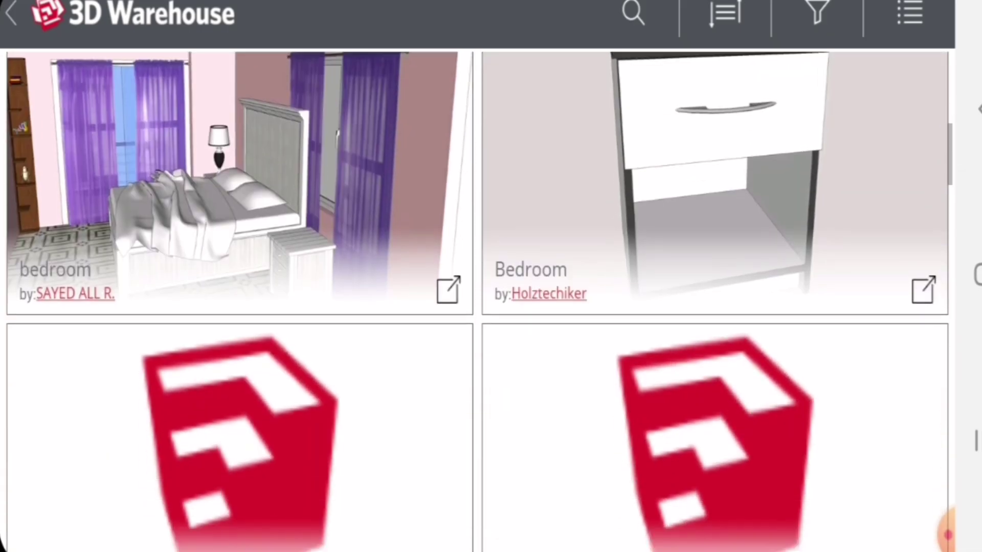
scroll(479, 302, down, 5)
scroll(479, 302, down, 4)
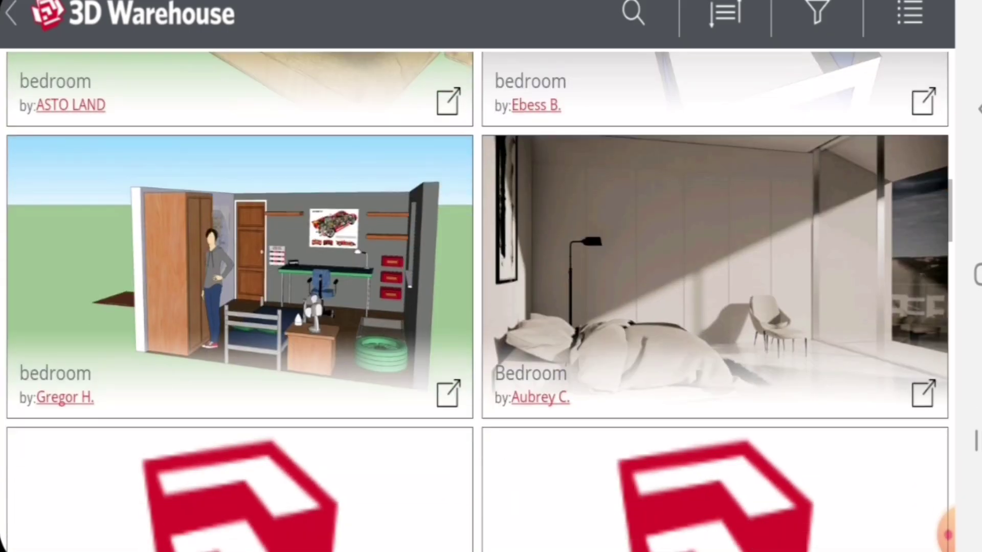
scroll(479, 302, down, 5)
scroll(479, 302, down, 5)
click(238, 294)
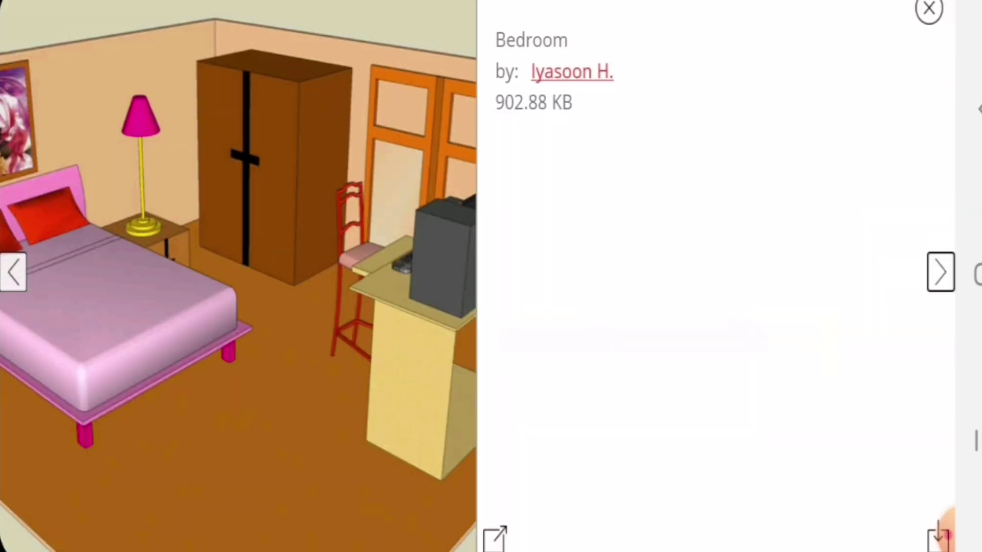
key(Escape)
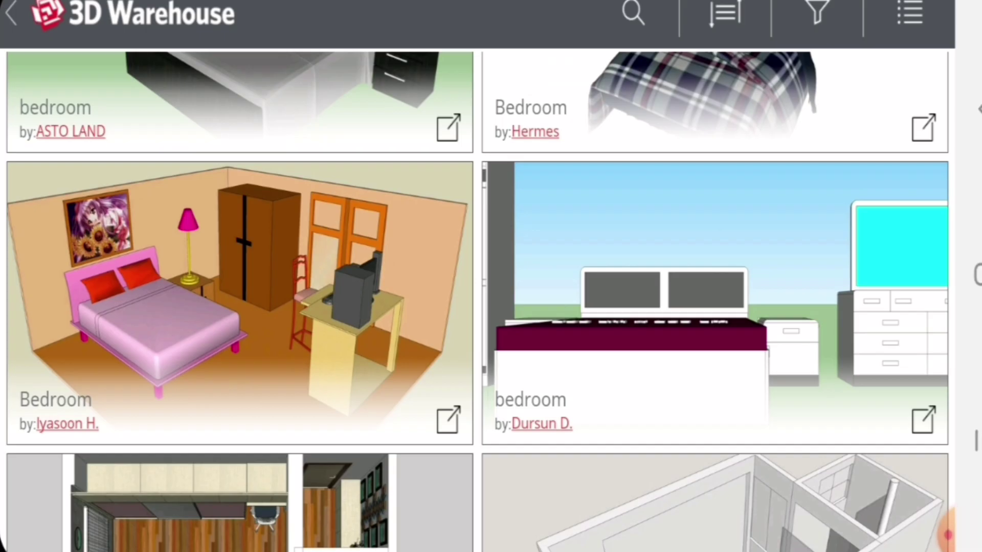
click(239, 294)
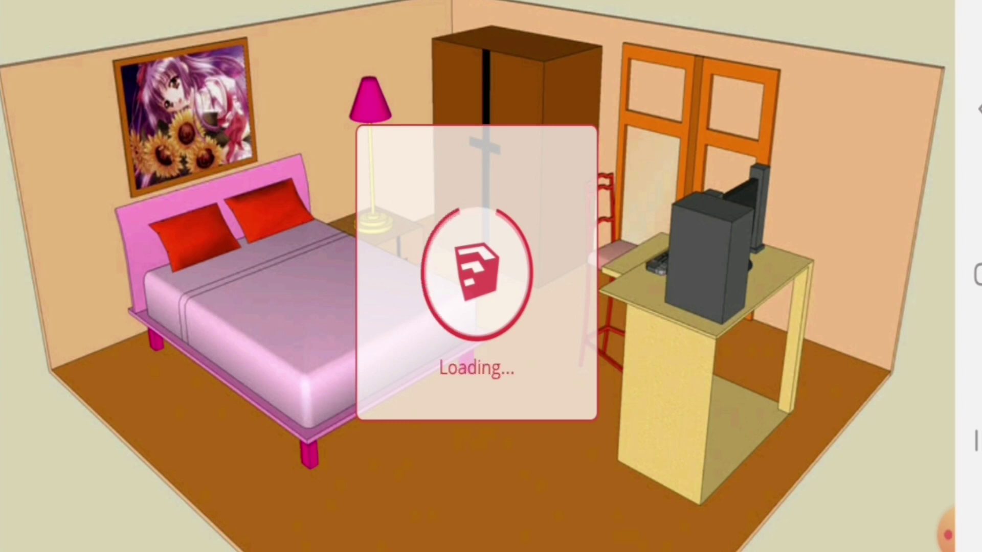
Zoom and orbit in to a close view of the computer desk and chair
scroll(519, 276, up, 5)
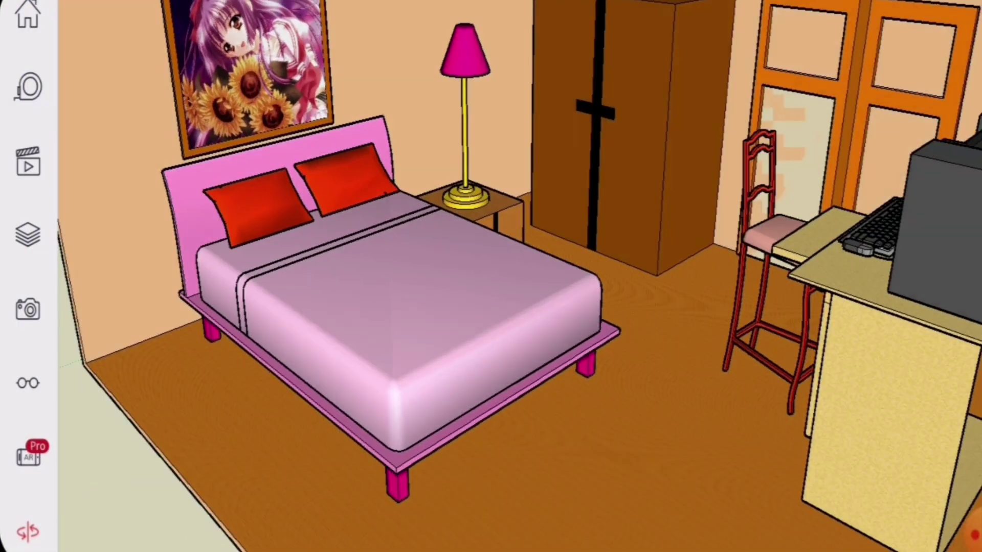
drag(491, 276, 639, 287)
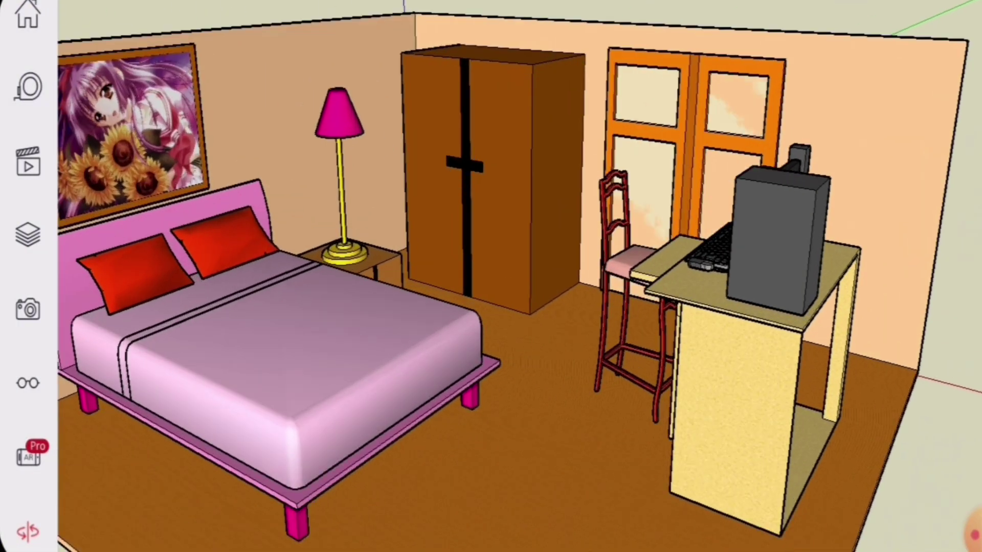
drag(491, 276, 388, 287)
drag(491, 276, 389, 266)
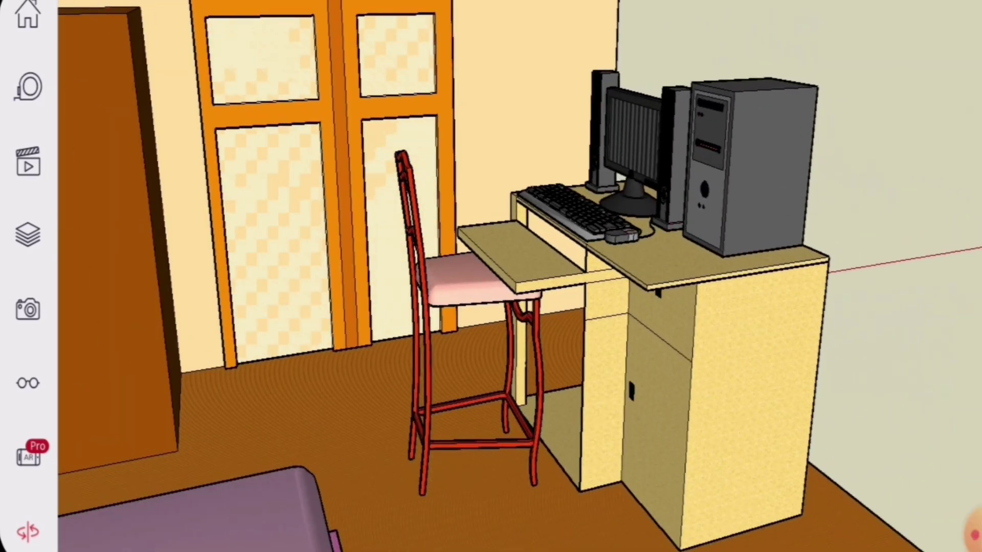